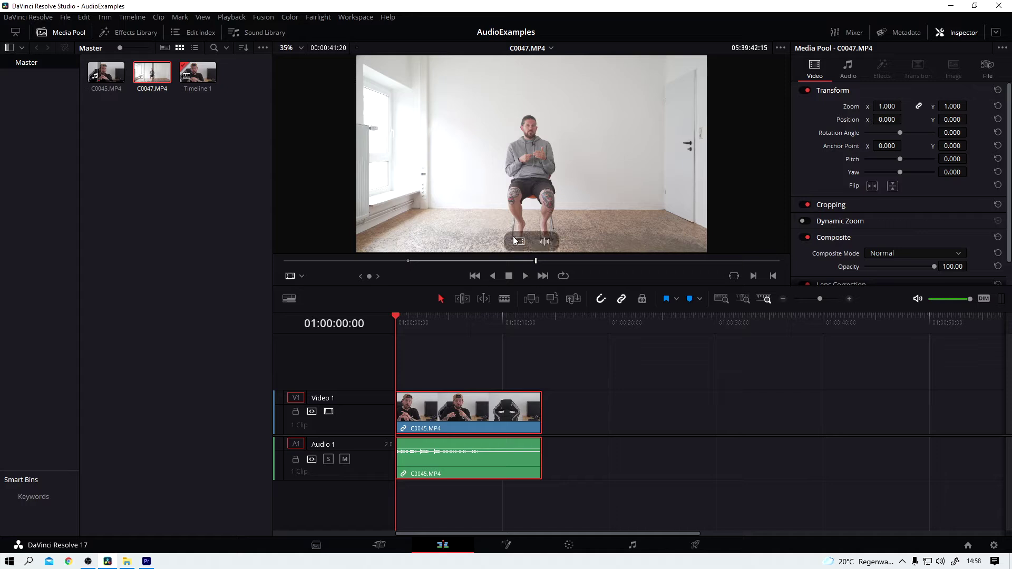
Append clip C0047.MP4 directly after C0045.MP4 on the timeline and play across the cut between them.
left_click_drag(567, 114, 549, 426)
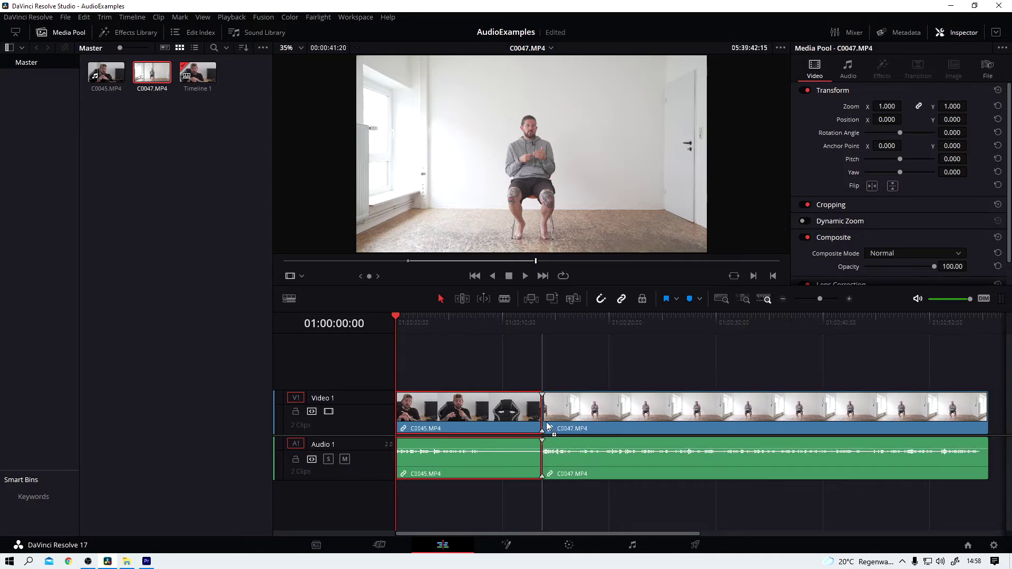
left_click(547, 422)
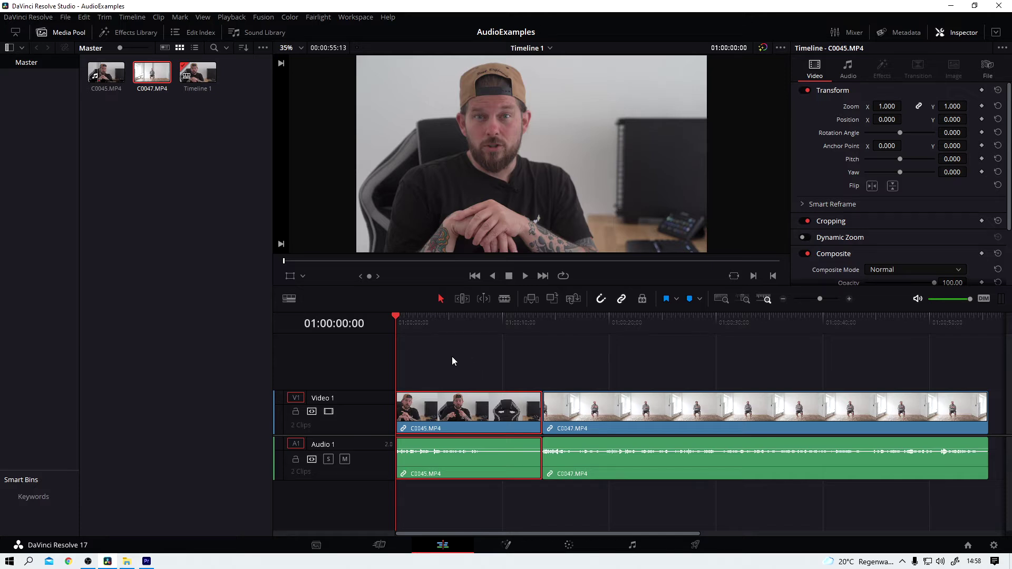
left_click(466, 328)
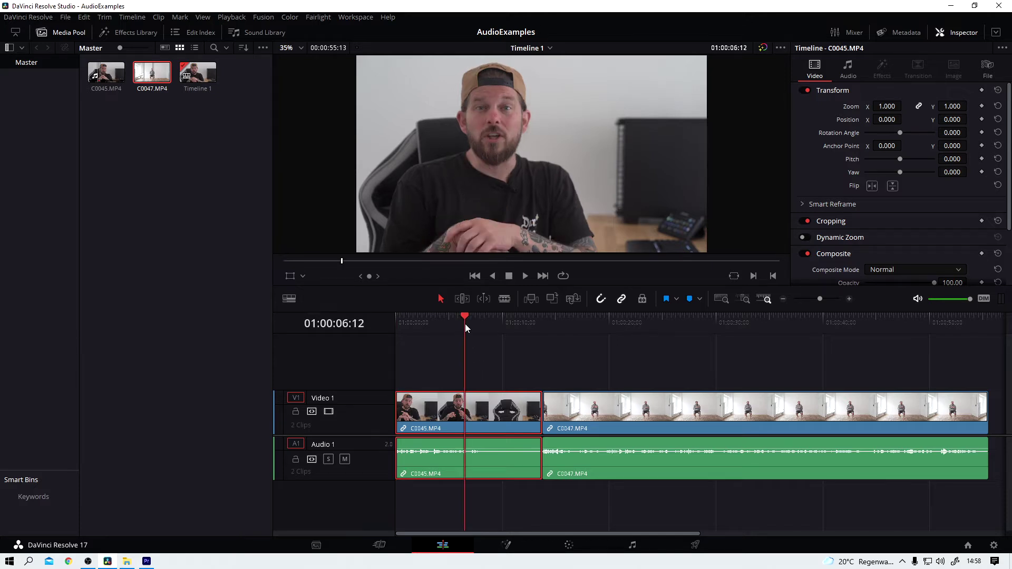
key("space")
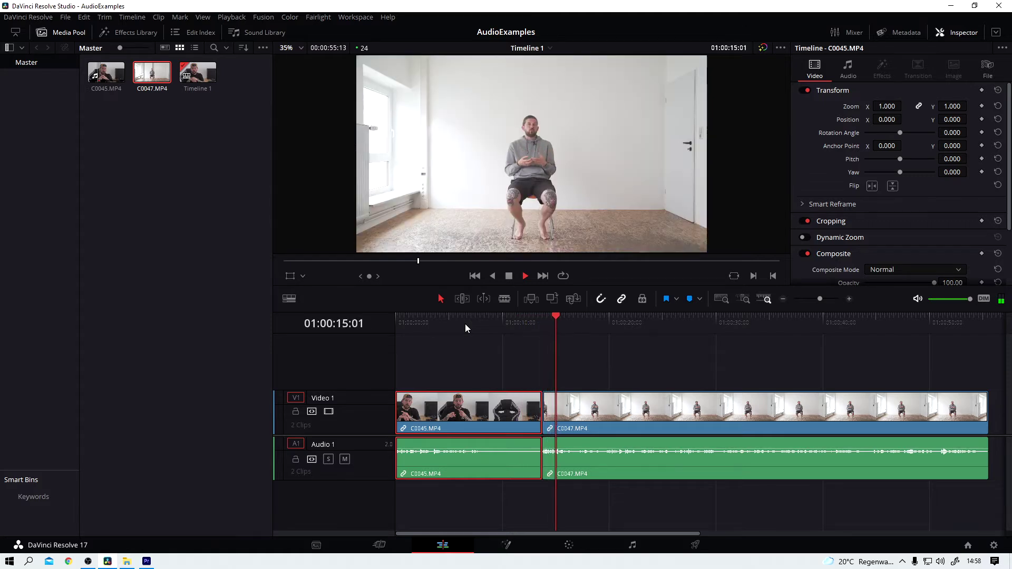
key("space")
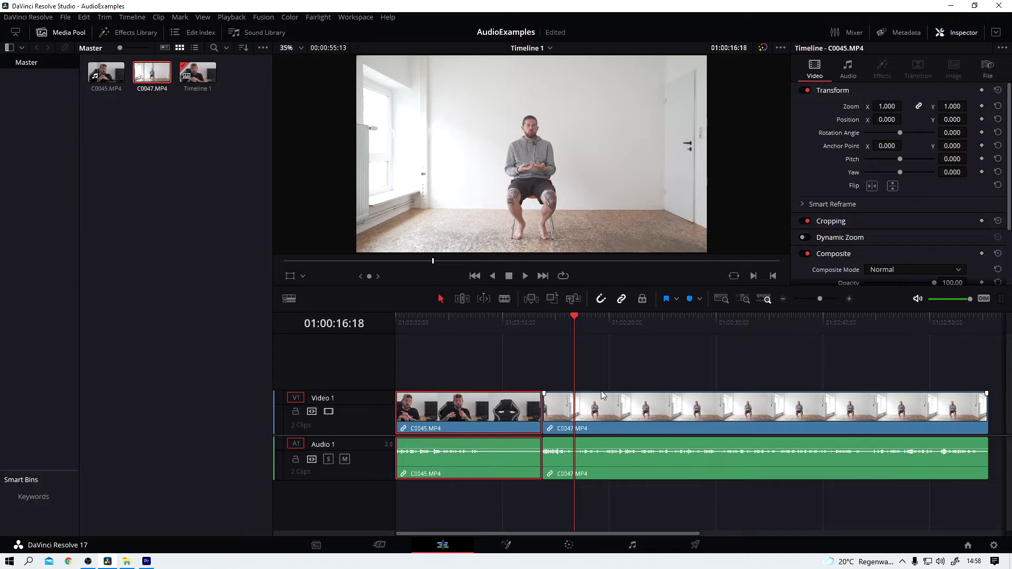
Unlink the video and audio of C0047.MP4 and trim about 5 seconds off the start of its video part only.
left_click(620, 370)
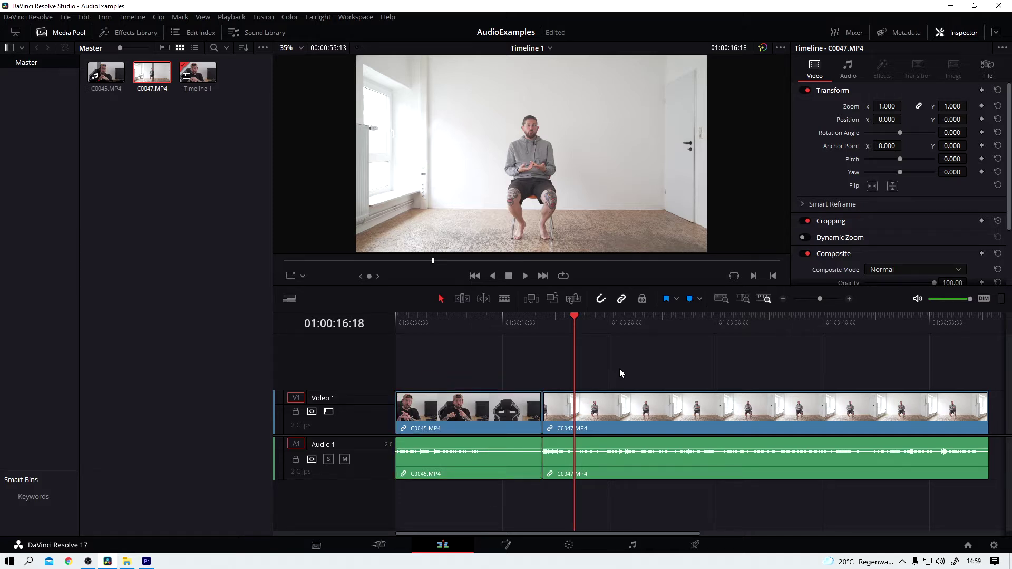
right_click(629, 419)
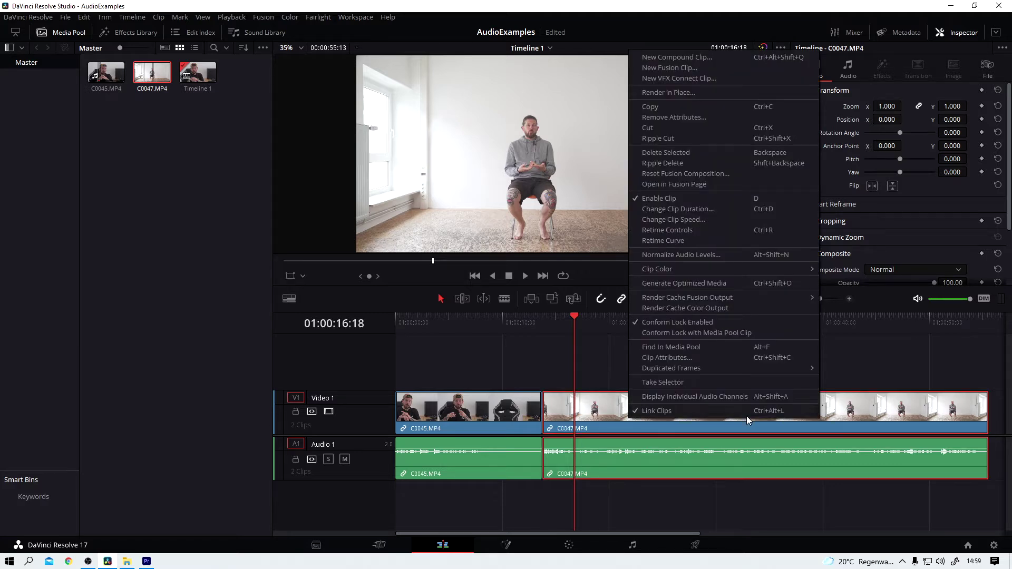
left_click(649, 410)
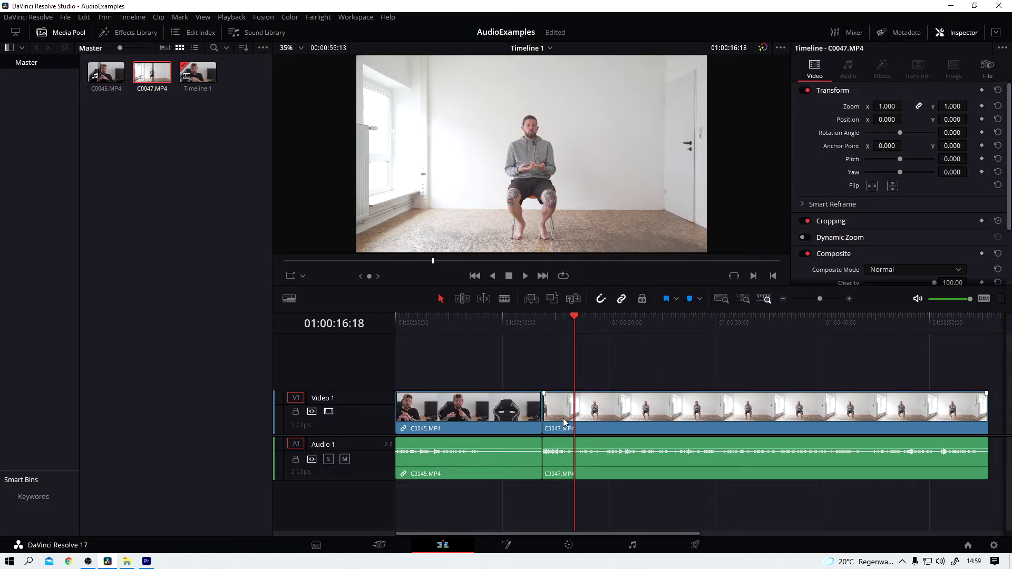
left_click_drag(543, 422, 602, 432)
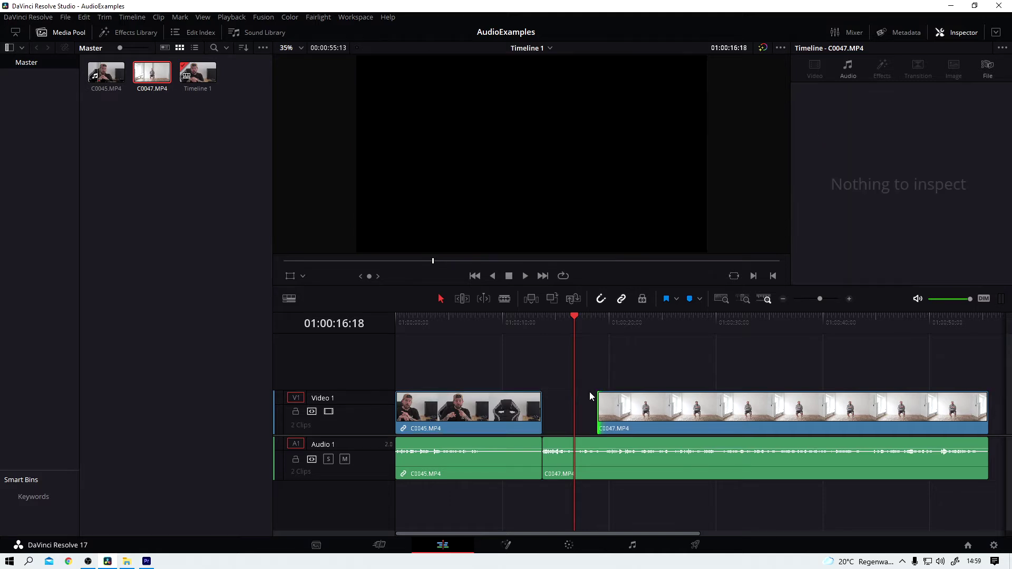
Move C0047.MP4's video and audio together until the video meets C0045.MP4 and its audio starts earlier, and play the J-cut.
left_click(622, 473)
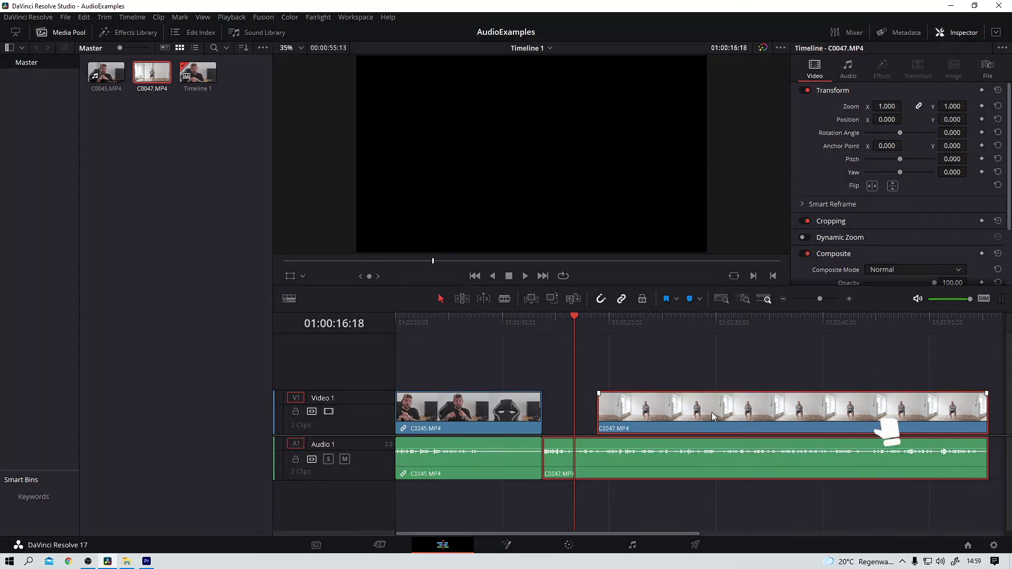
left_click_drag(712, 412, 664, 413)
left_click(448, 322)
key("space")
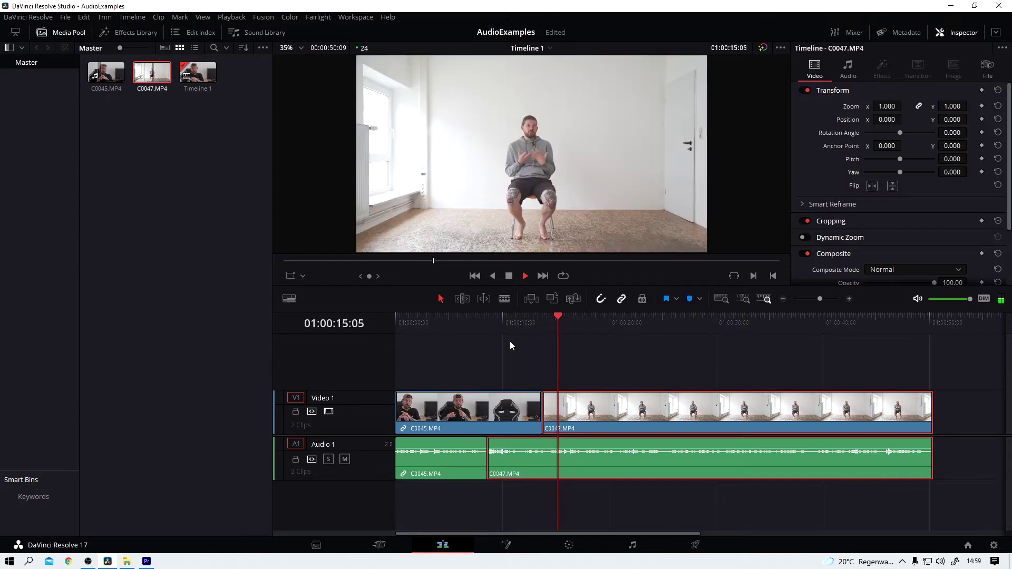
key("space")
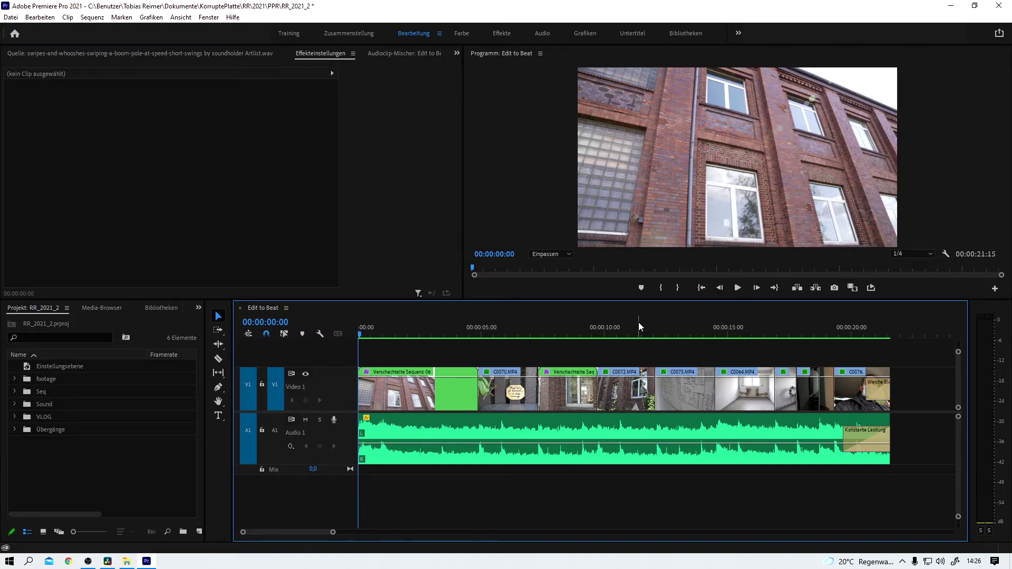
Play the Edit to Beat sequence in Premiere Pro to its end and return the playhead to the start.
left_click(738, 289)
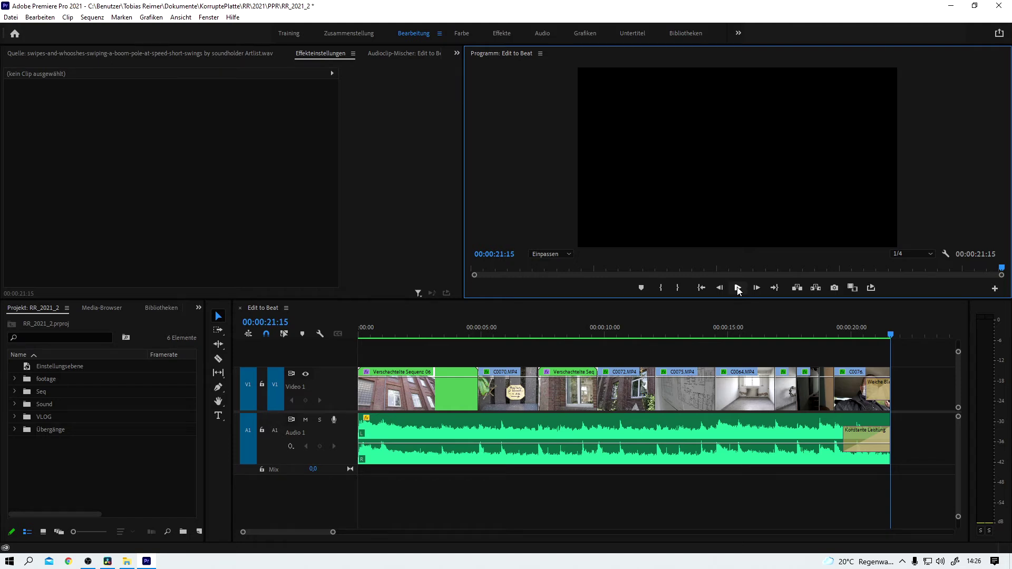
left_click(691, 421)
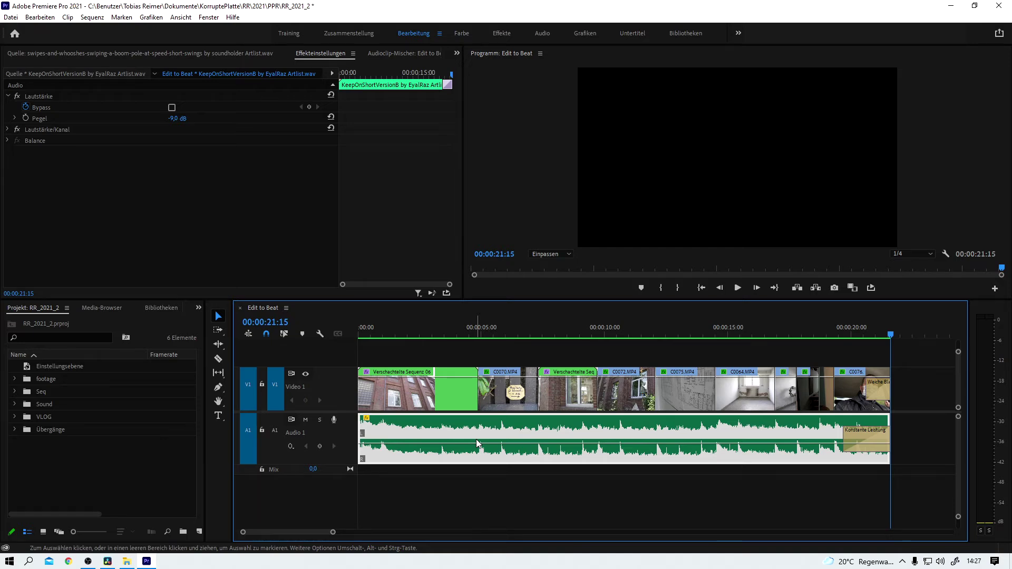
key("Home")
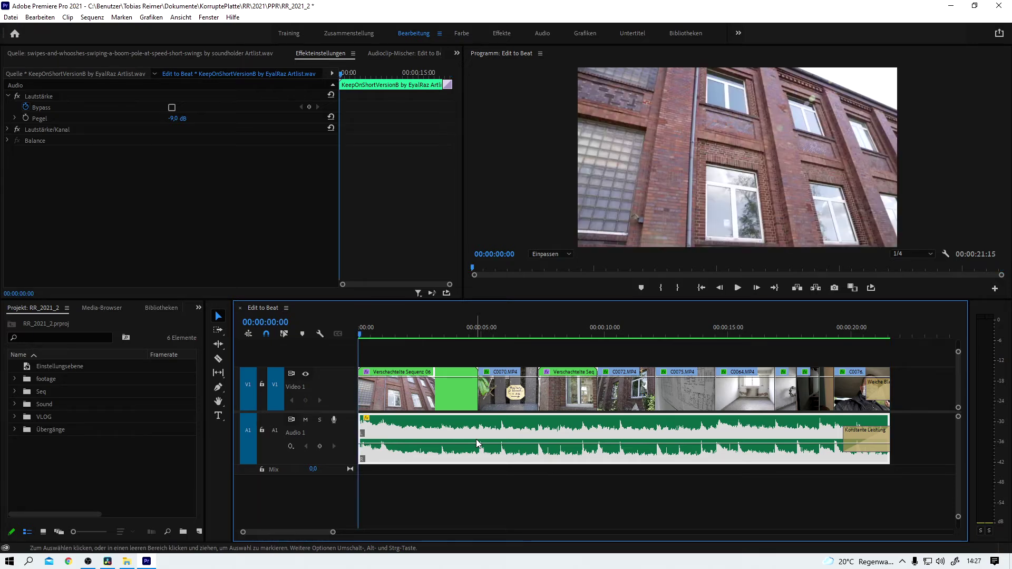
left_click(518, 349)
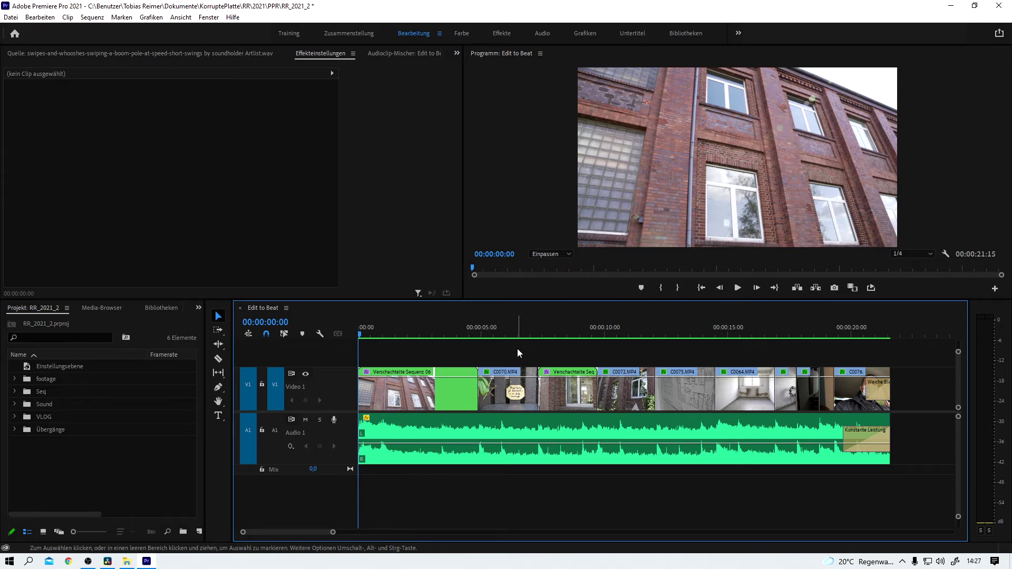
Play the sequence and add four timeline markers on the music's beats where the clips change.
key("space")
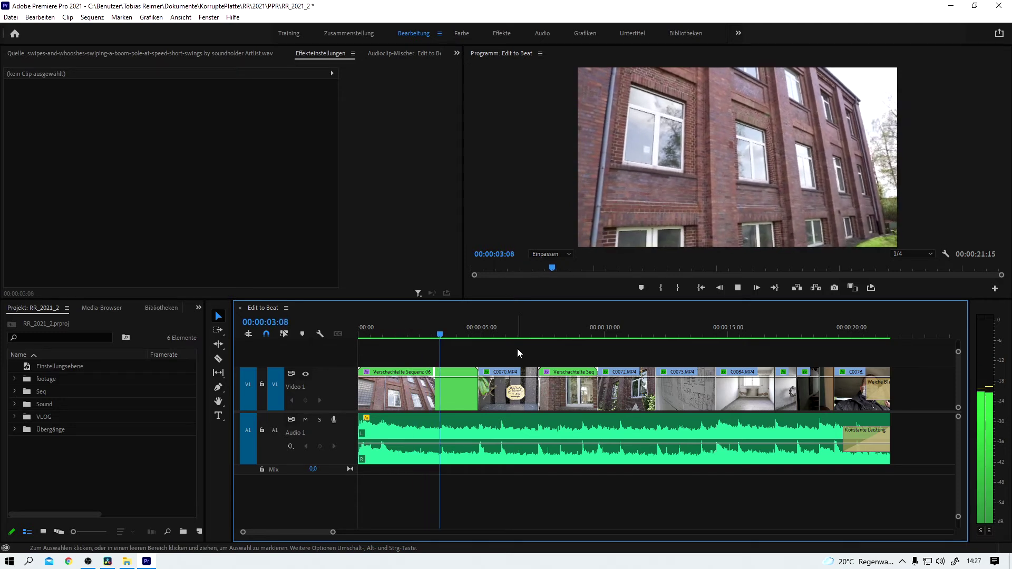
key("m")
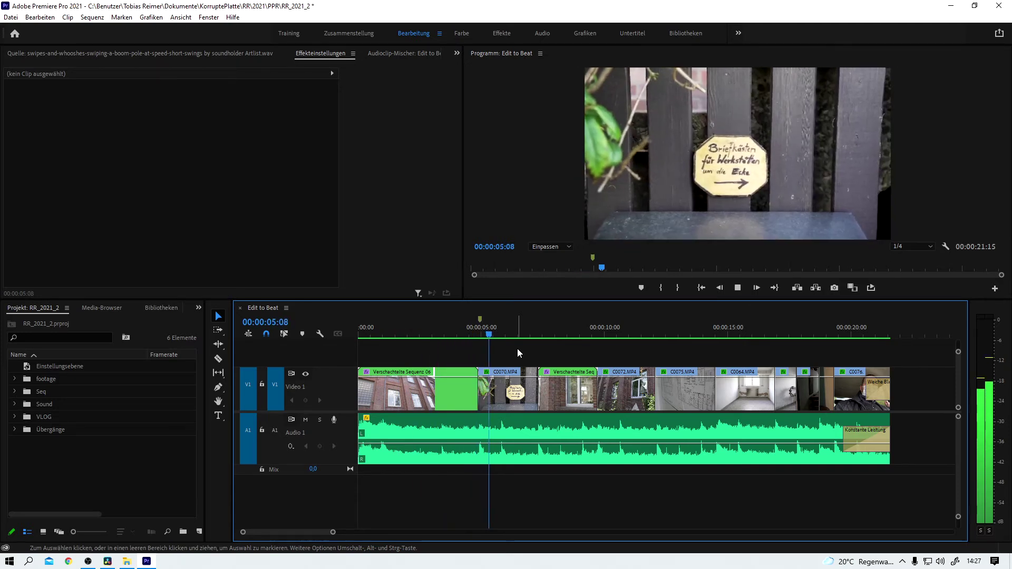
key("m")
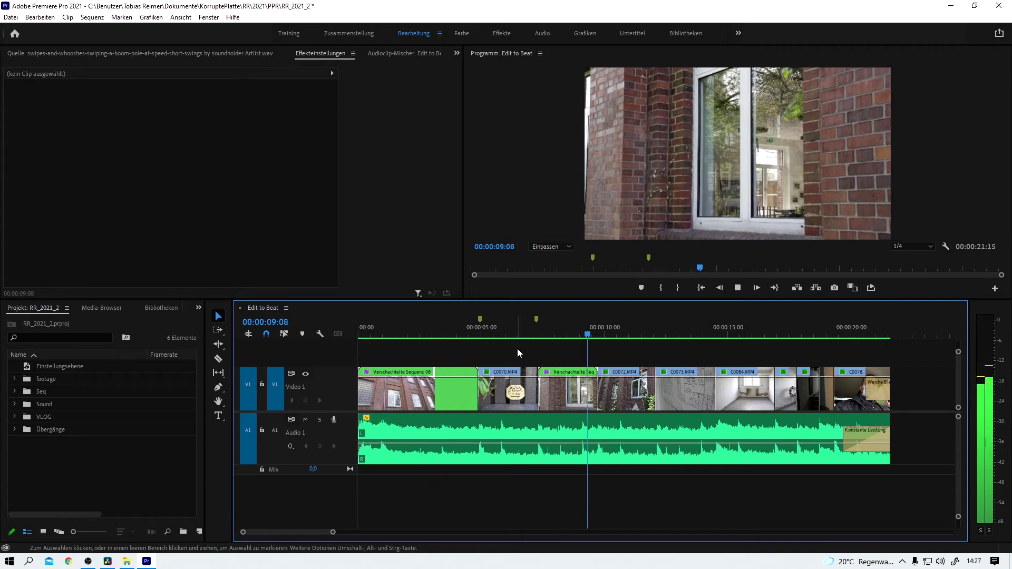
key("m")
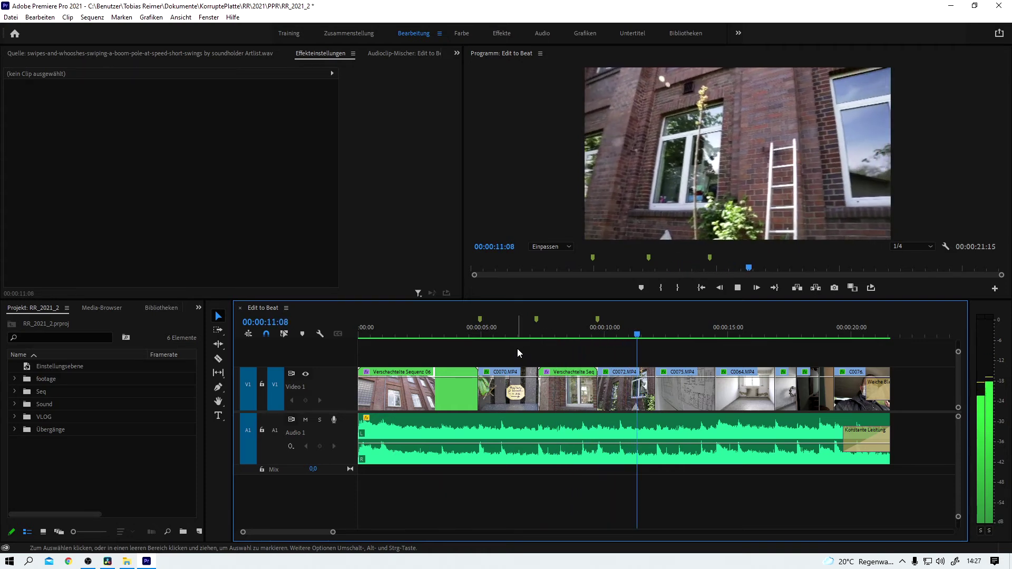
key("m")
key("space")
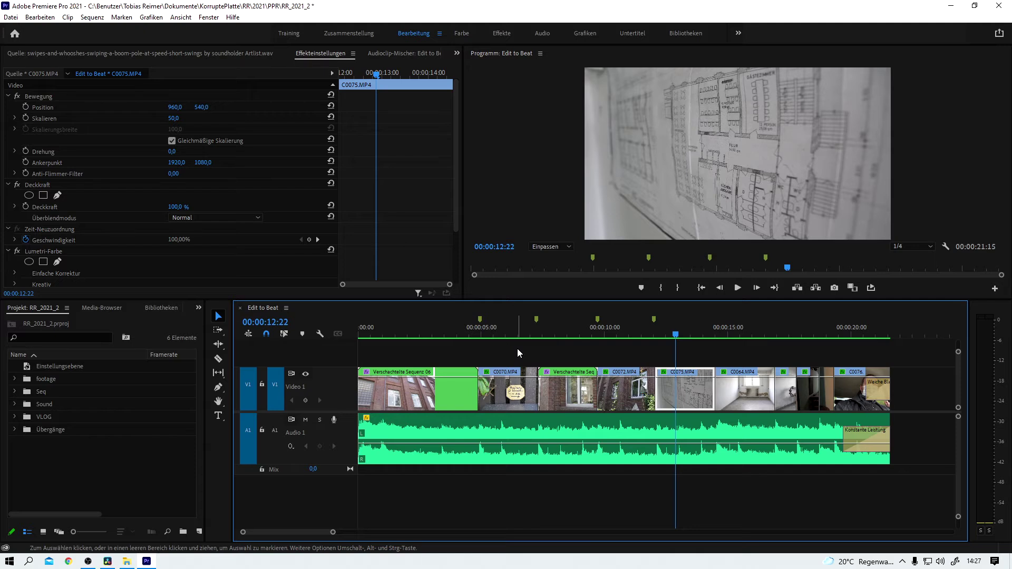
Align the first beat marker with the cut at the start of C0070.MP4 at 00:00:04:22.
left_click(480, 332)
key("equal")
key("equal")
key("equal")
key("equal")
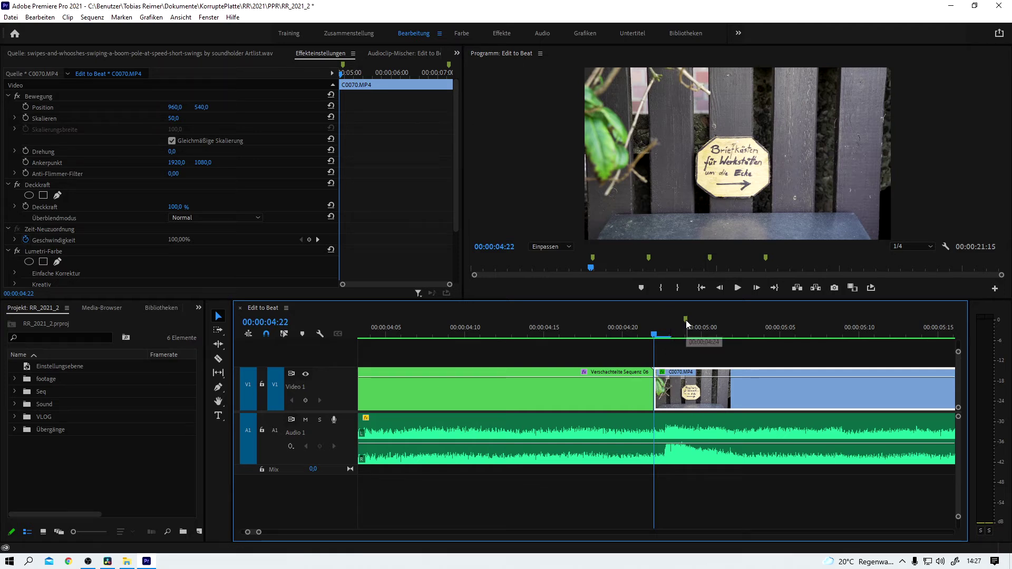
left_click_drag(686, 320, 659, 320)
left_click(672, 320)
left_click(654, 333)
key("backslash")
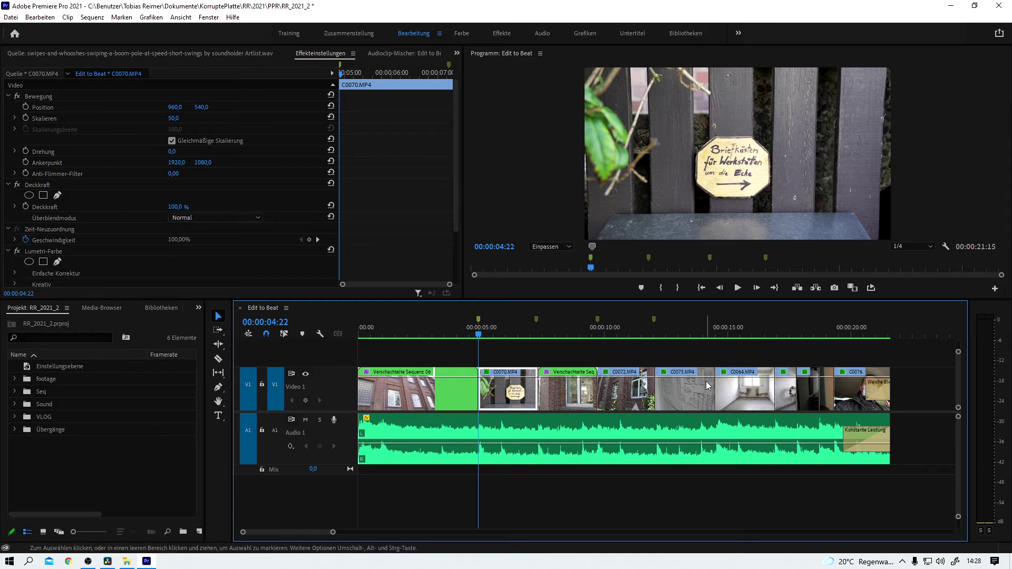
Try an off-beat edit by shortening the first clip about one second and shifting the next three clips earlier, and play it.
mouse_move(706, 382)
left_click_drag(476, 396, 451, 395)
left_click_drag(514, 403, 478, 396)
left_click_drag(558, 396, 497, 386)
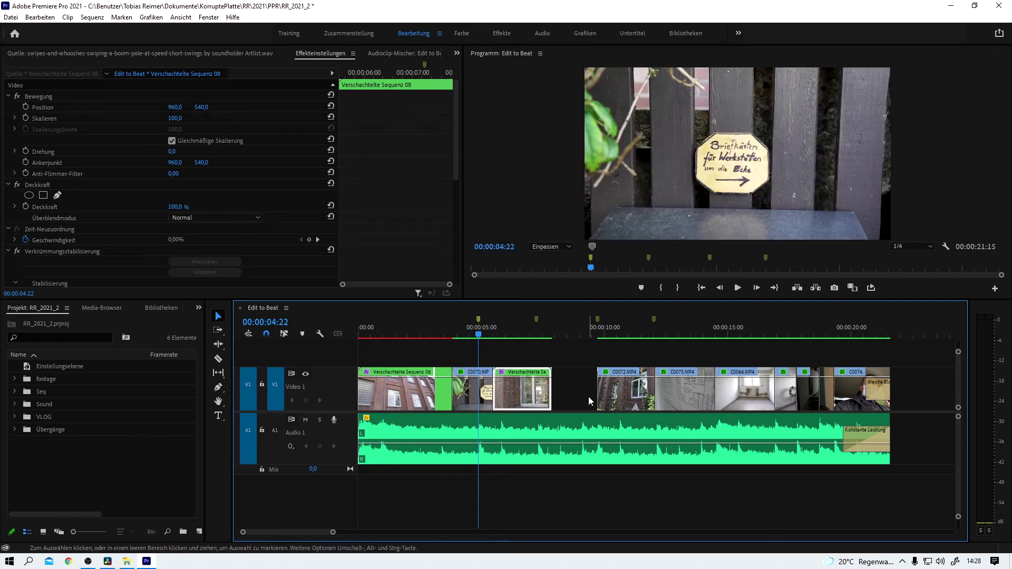
left_click_drag(608, 396, 565, 395)
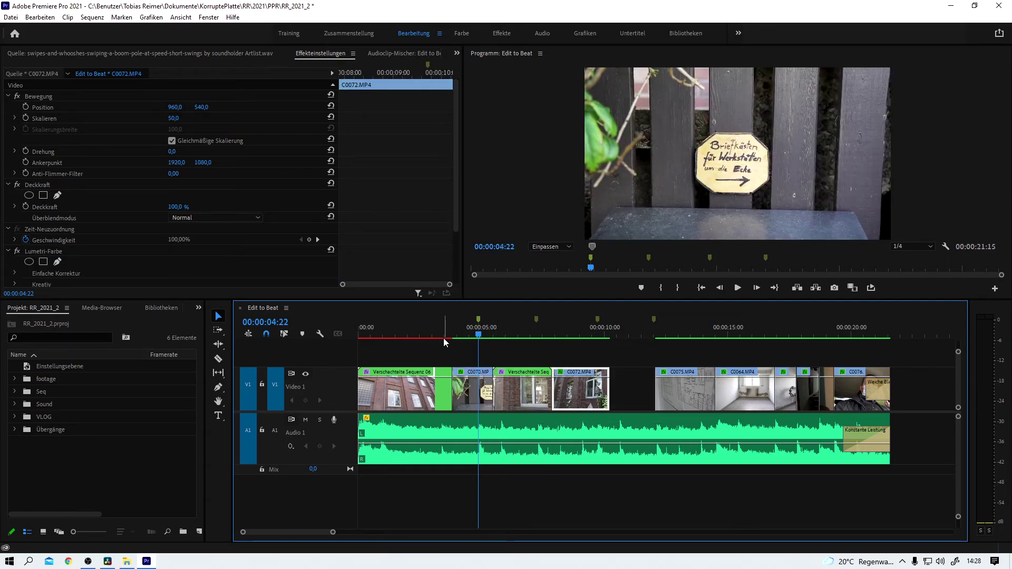
left_click(408, 329)
key("space")
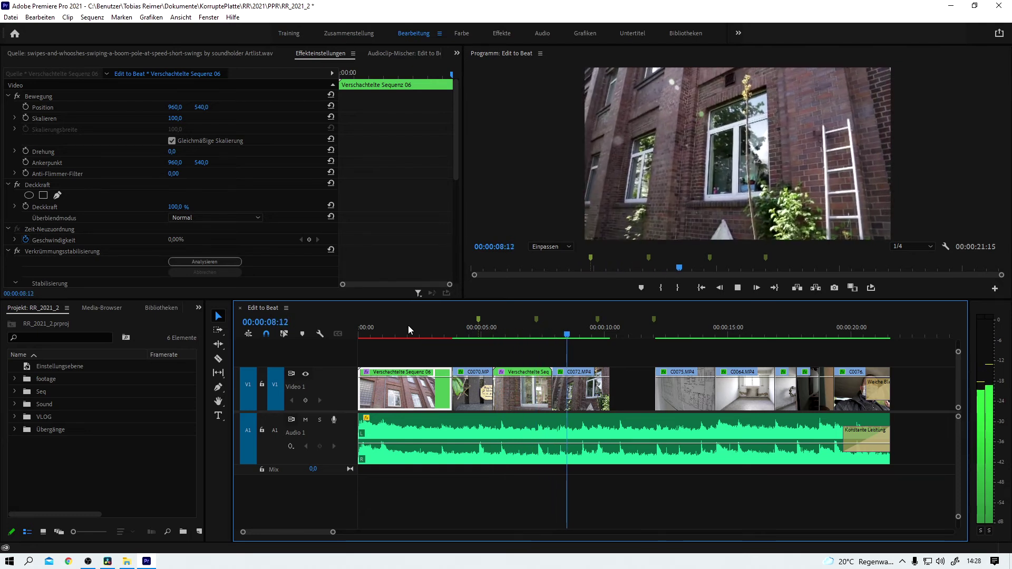
key("space")
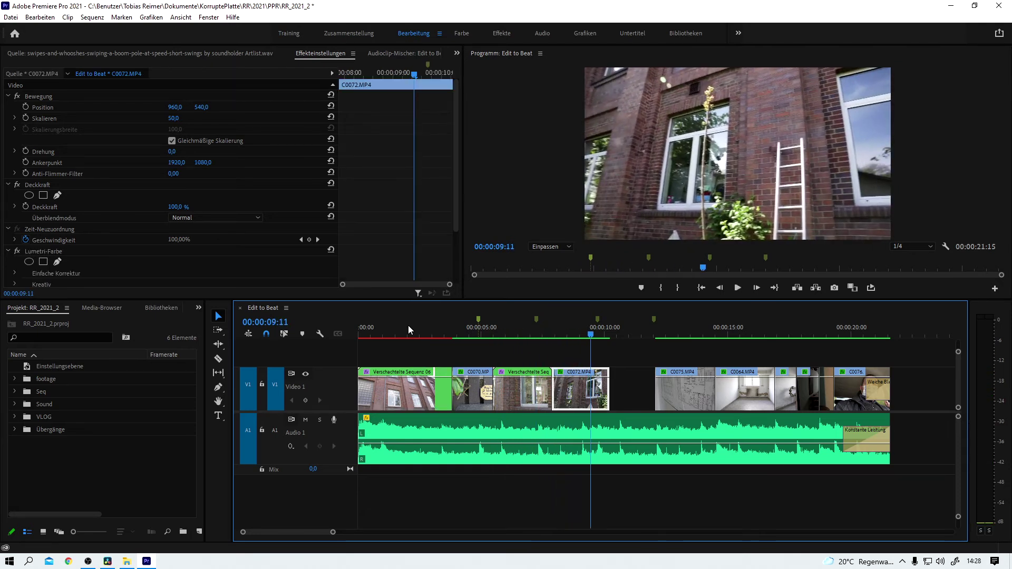
Undo the shortening of the first clip and the shifts of the three following clips.
key("ctrl+z")
key("ctrl+z")
key("ctrl+z")
key("ctrl+z")
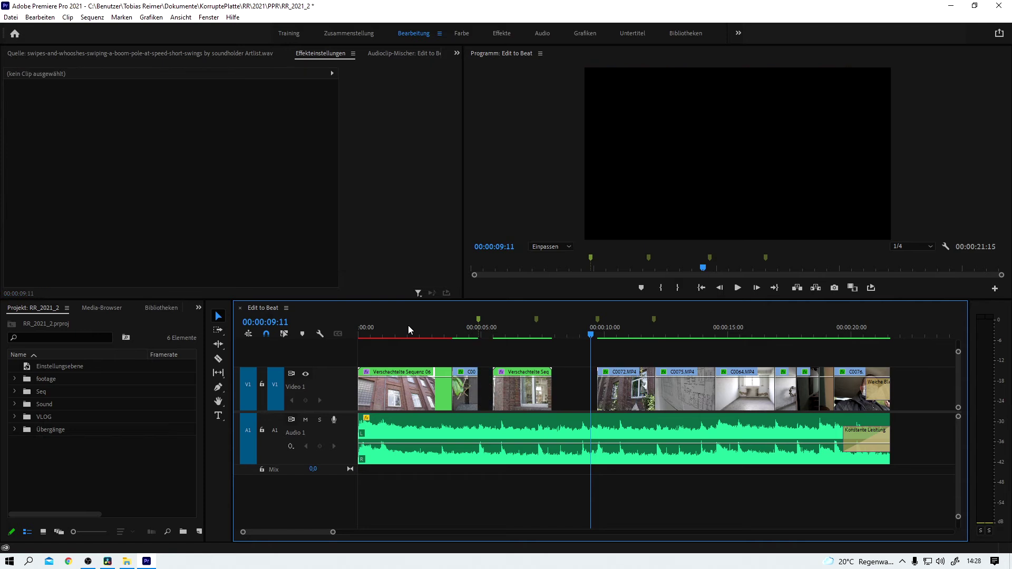
key("ctrl+z")
key("ctrl+z")
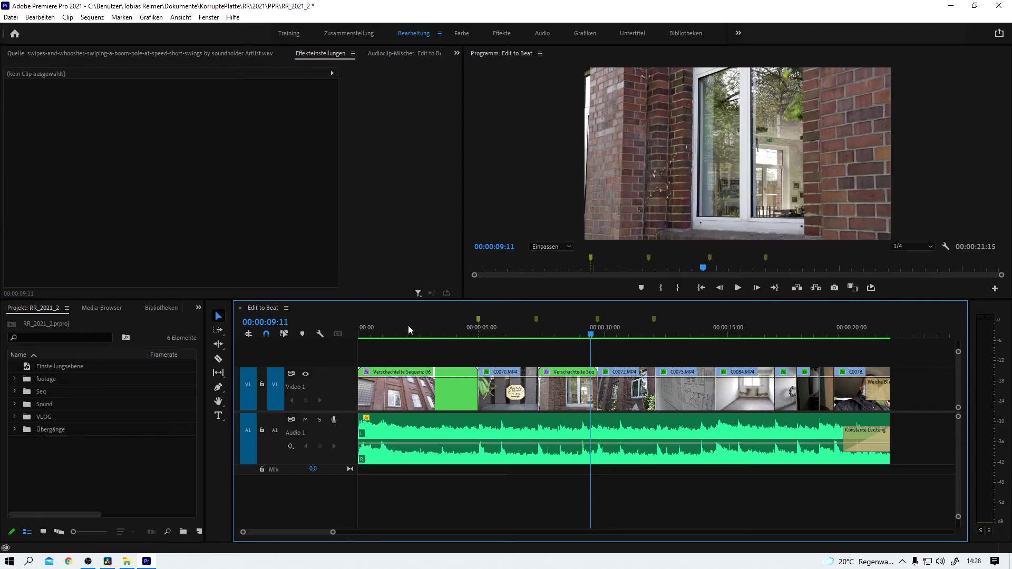
Play the beat-matched sequence from 00:00:02:24 across the marked cuts to review their timing.
left_click(433, 330)
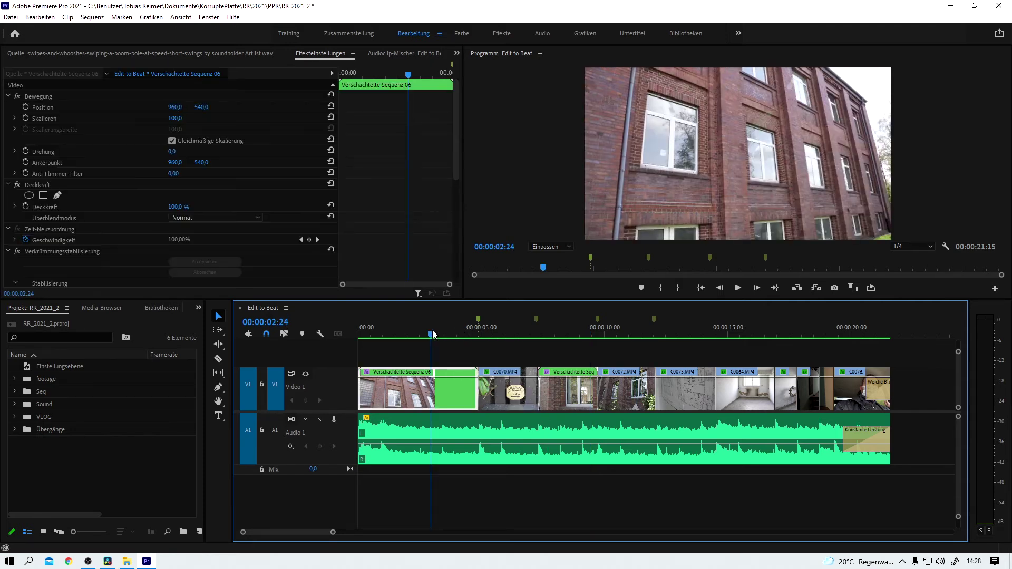
key("space")
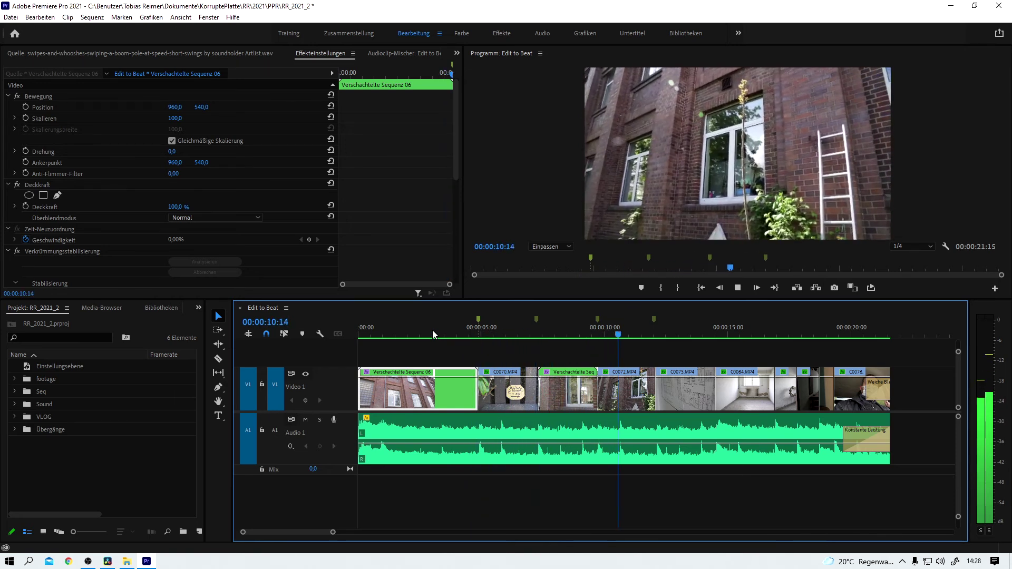
key("space")
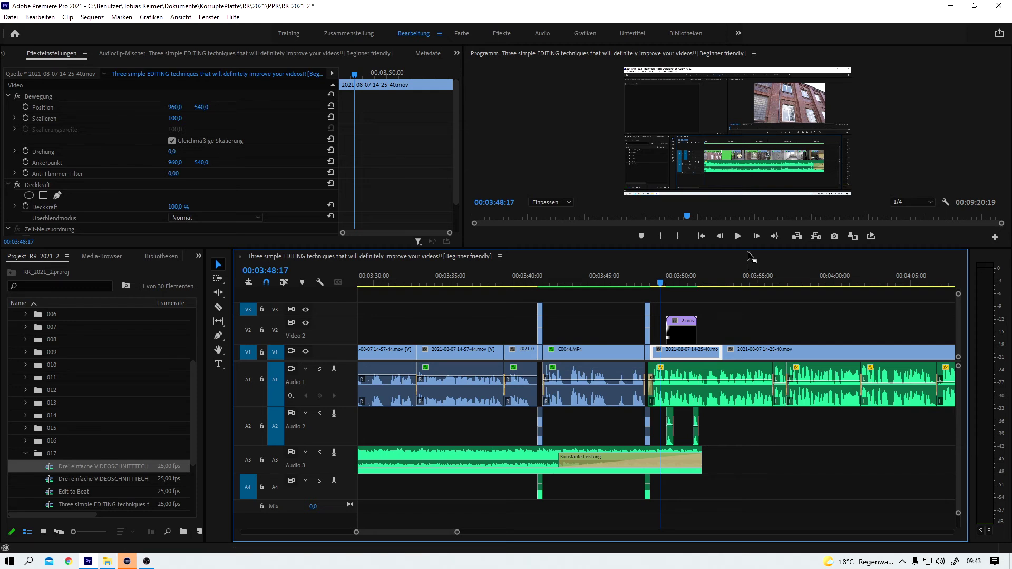
Play the tutorial video's sequence from 00:03:48:17 past the 2.mov overlay and return the playhead to 00:03:48:12.
left_click(737, 236)
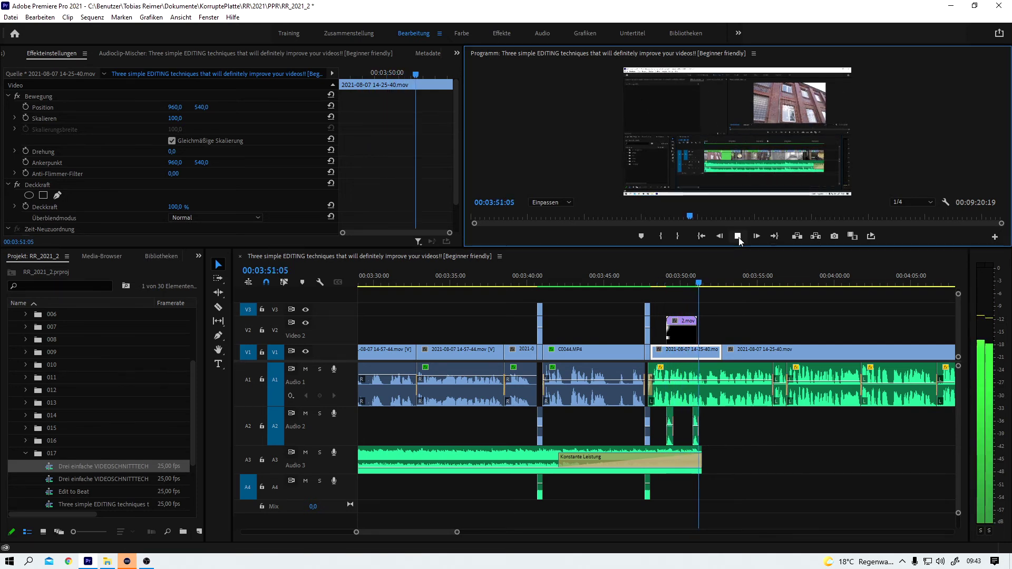
left_click(740, 237)
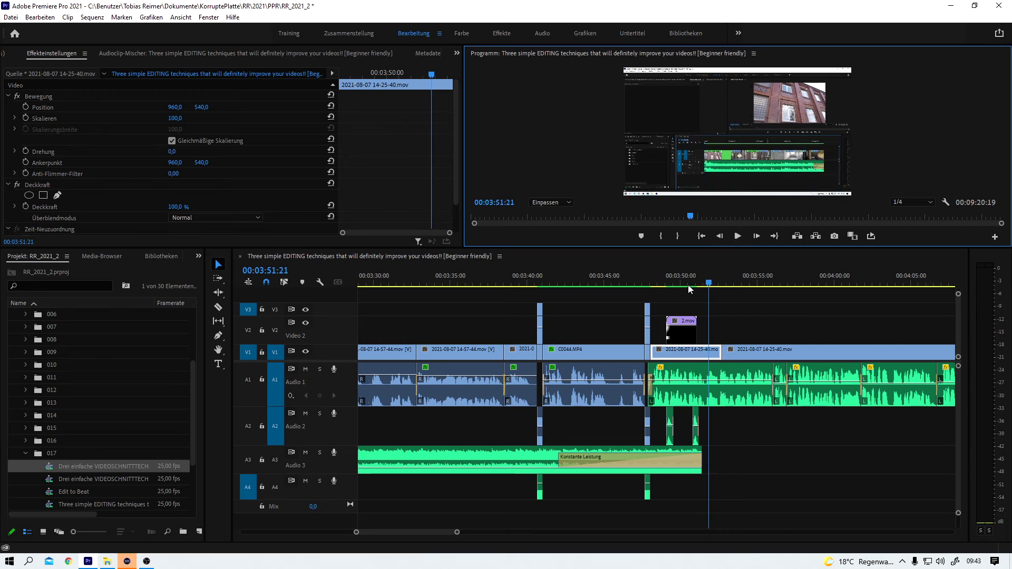
left_click(657, 284)
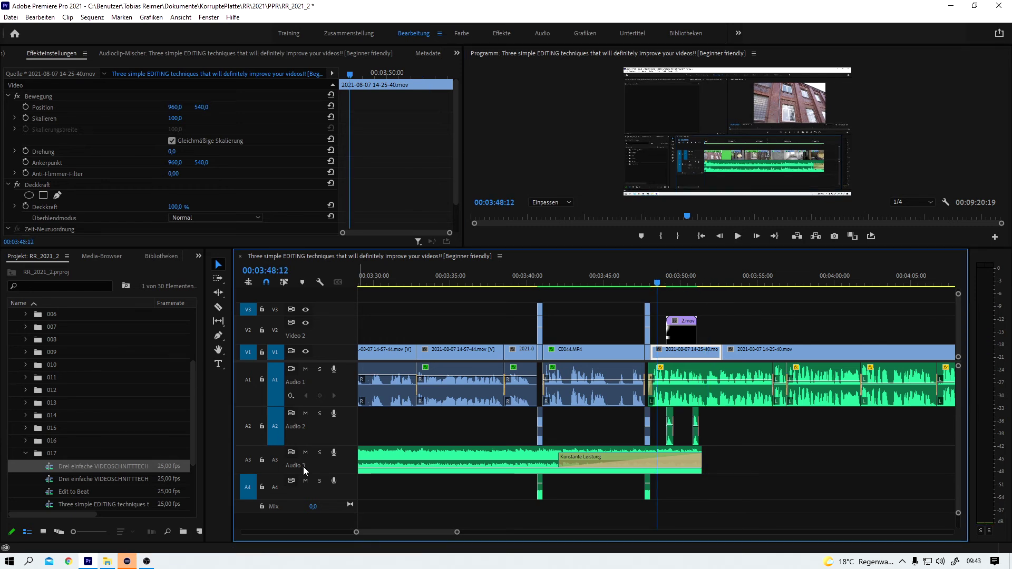
Mute track A2, play the sequence from 00:03:48:12 past the 2.mov overlay without its sound effects, and unmute A2.
left_click(305, 414)
left_click(737, 237)
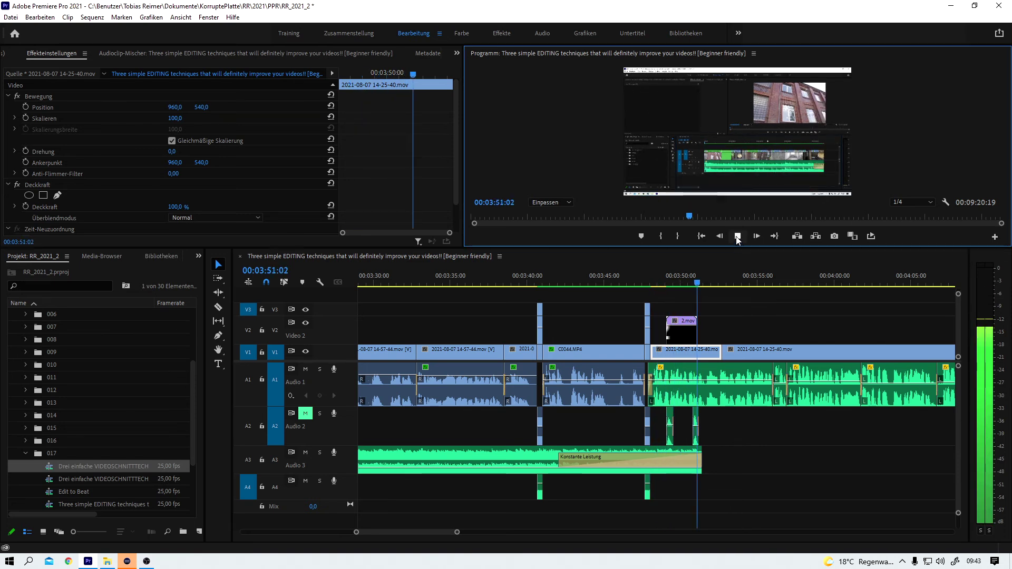
left_click(737, 237)
left_click(305, 413)
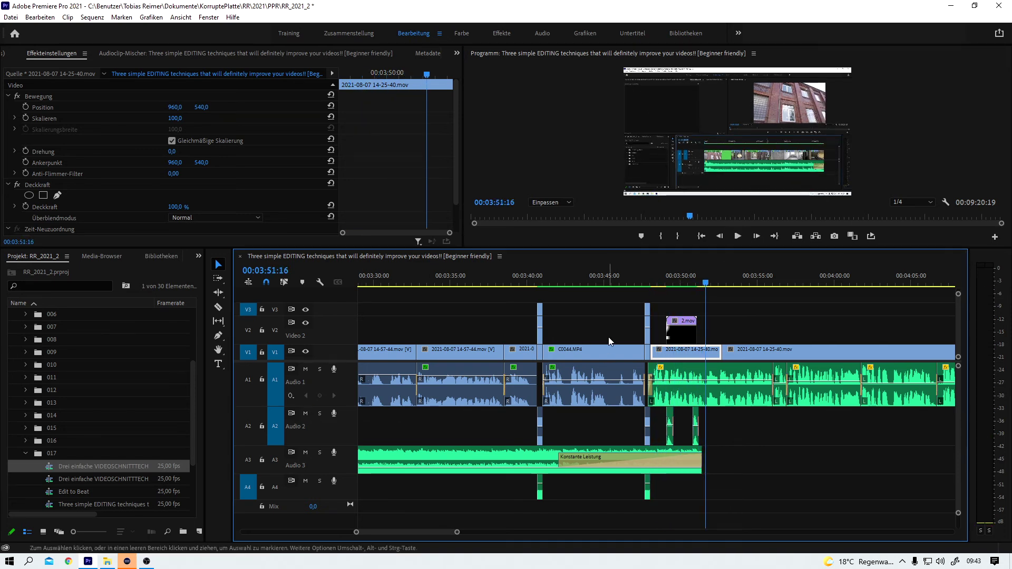
Play the 2.mov overlay from 00:03:48:10 with track A2 audible to compare the sound.
left_click(657, 280)
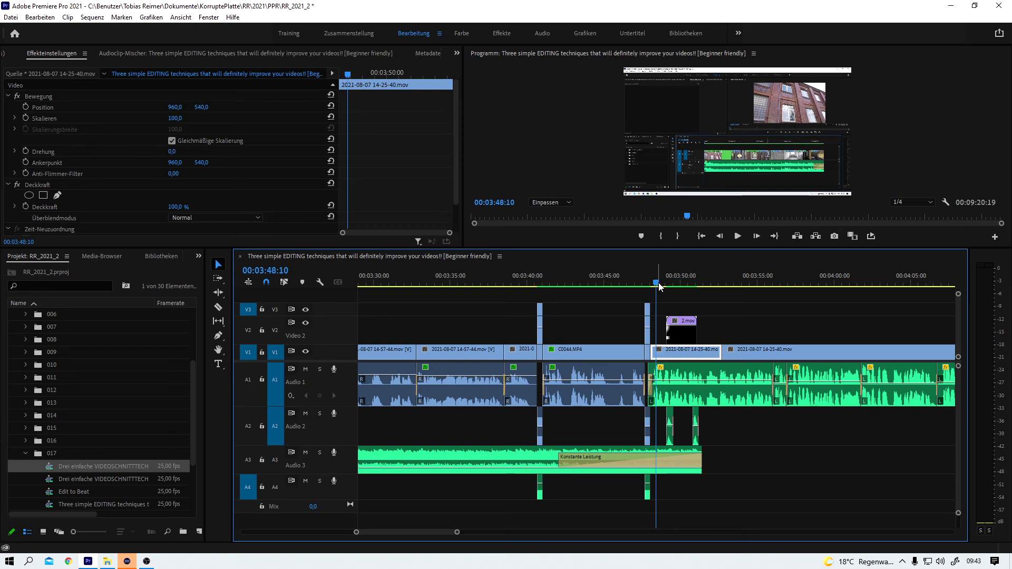
key("space")
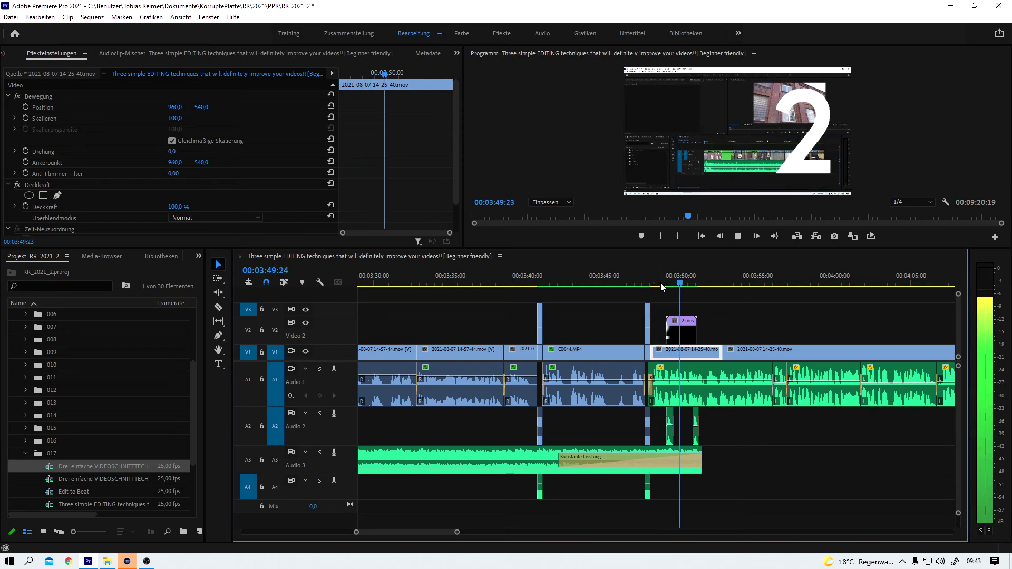
key("space")
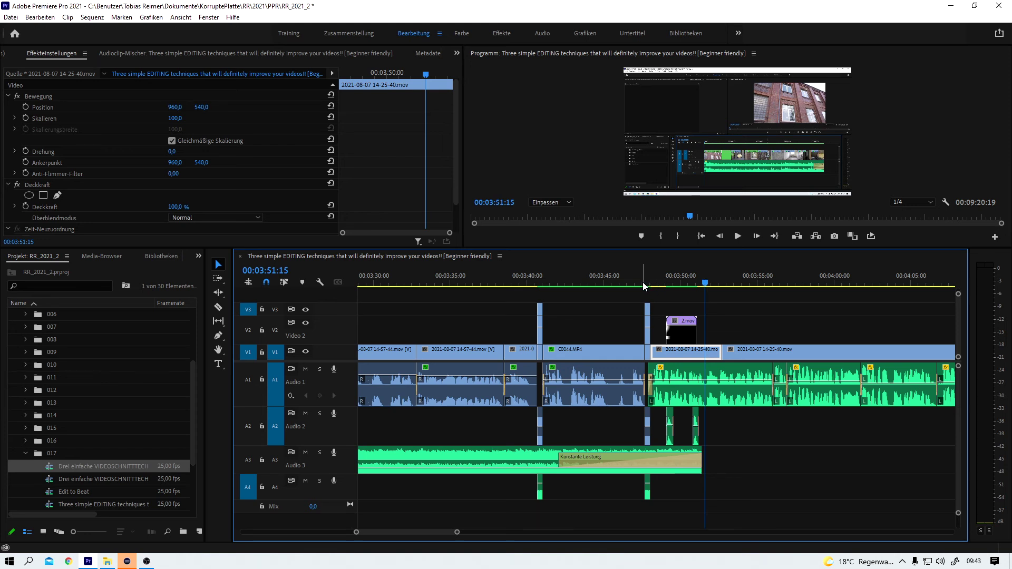
Play the colour-bar transition after C0044.MP4 from 00:03:47:13 with all audio tracks audible, stopping at 00:03:48:20.
left_click(642, 286)
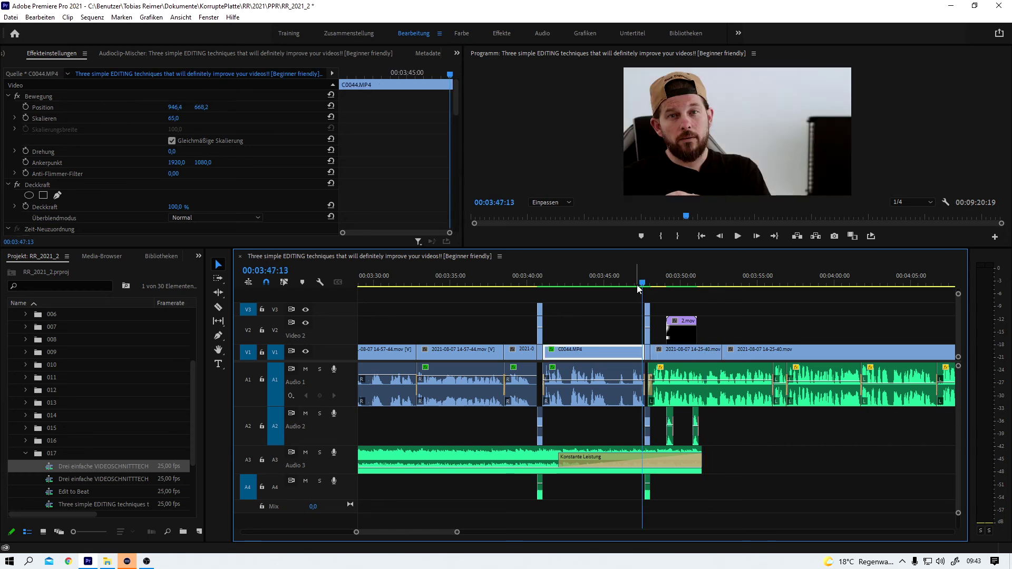
left_click(737, 237)
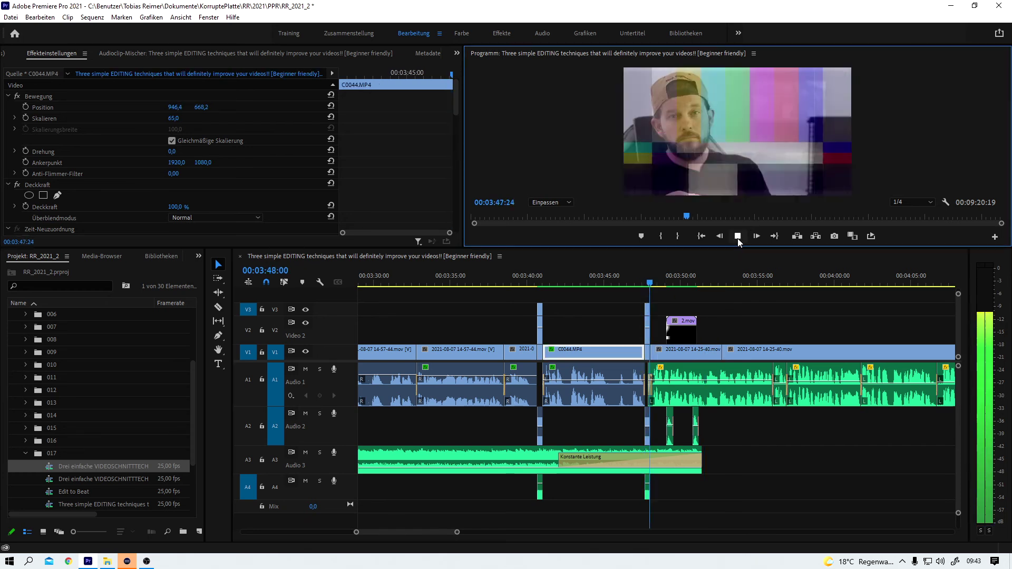
left_click(739, 239)
Mute tracks A2 and A4 and play the transition after C0044.MP4 from 00:03:47:08 without sound effects.
left_click(305, 413)
left_click(306, 484)
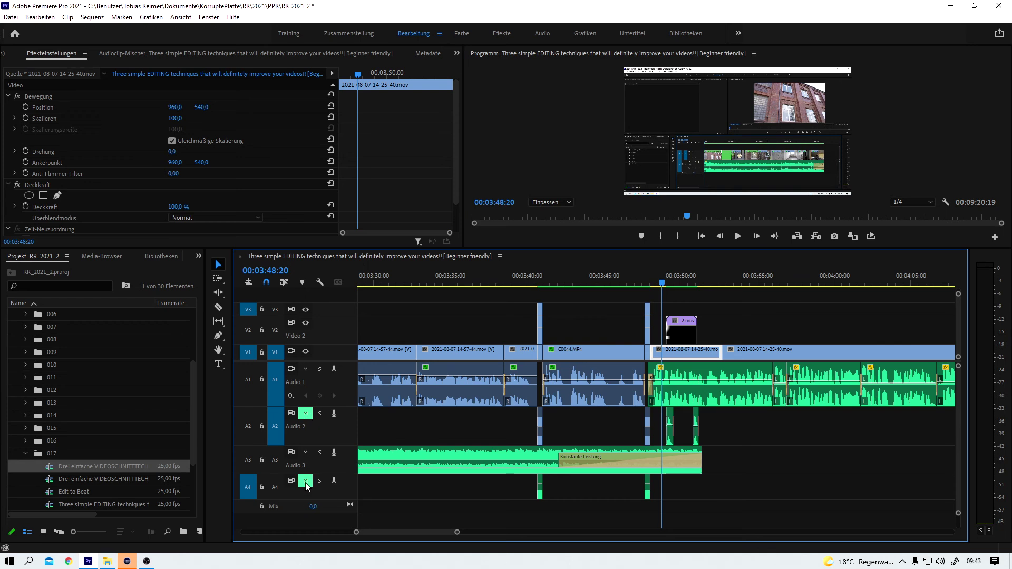
left_click(641, 283)
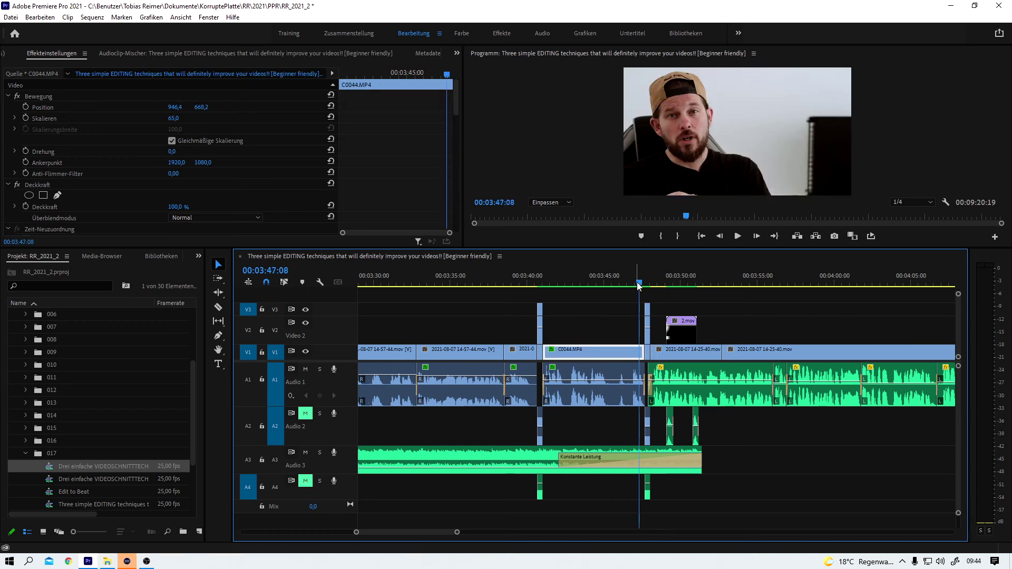
key("space")
key("space")
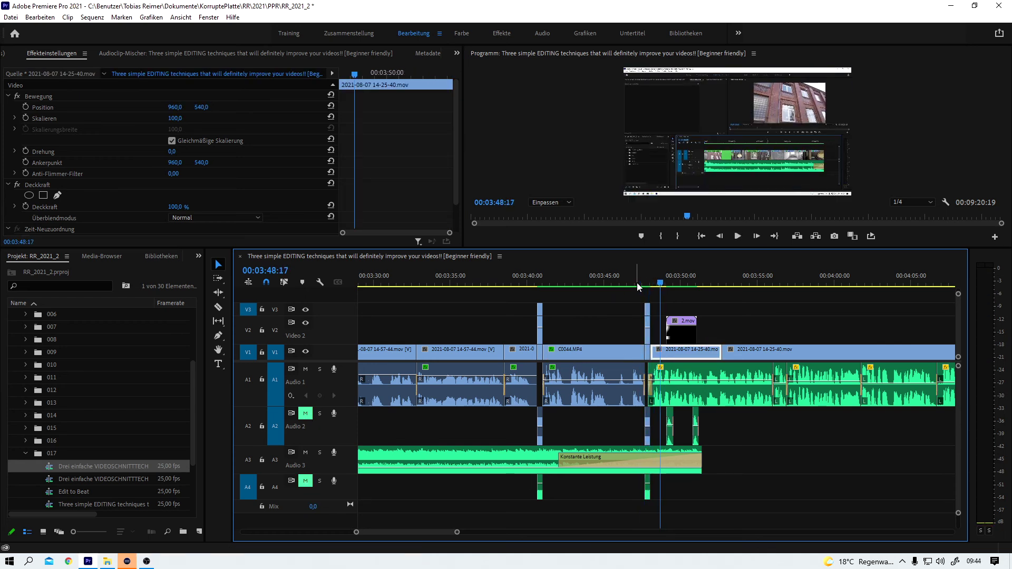
Unmute tracks A4 and A2 and play from the end of C0044.MP4 through the transition and 2.mov overlay, stopping at 00:03:51:14.
left_click(308, 484)
left_click(305, 414)
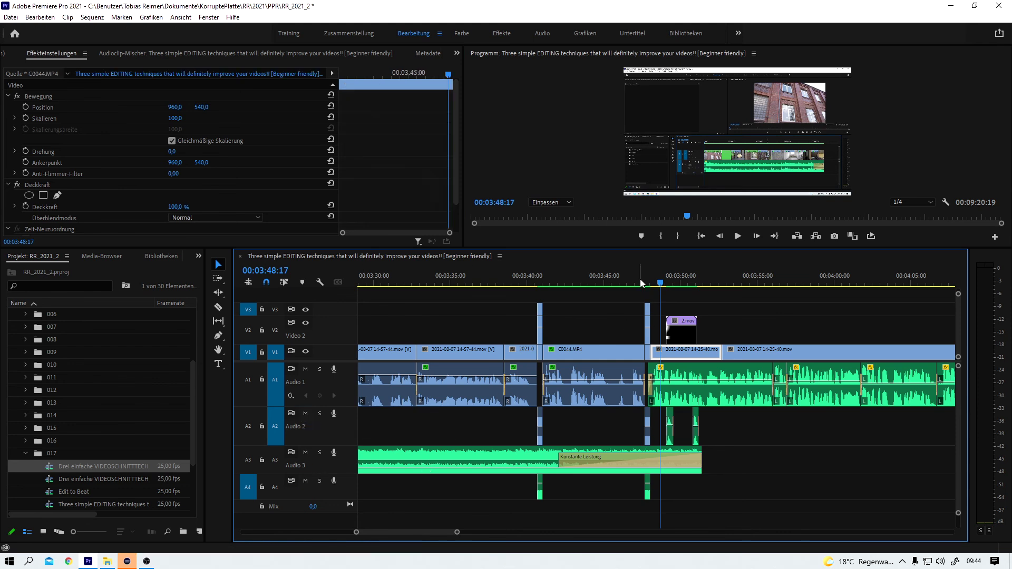
key("shift+k")
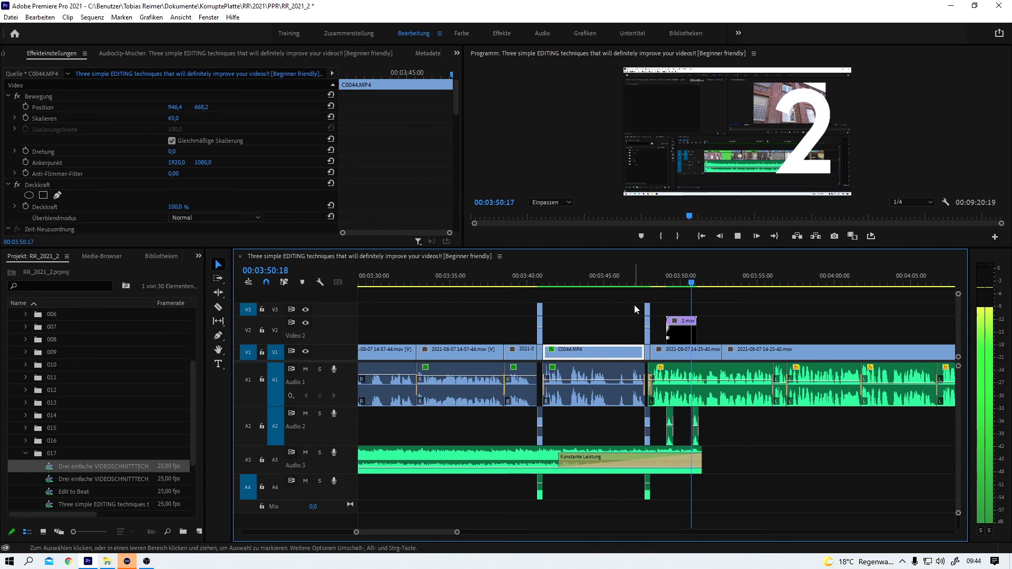
key("space")
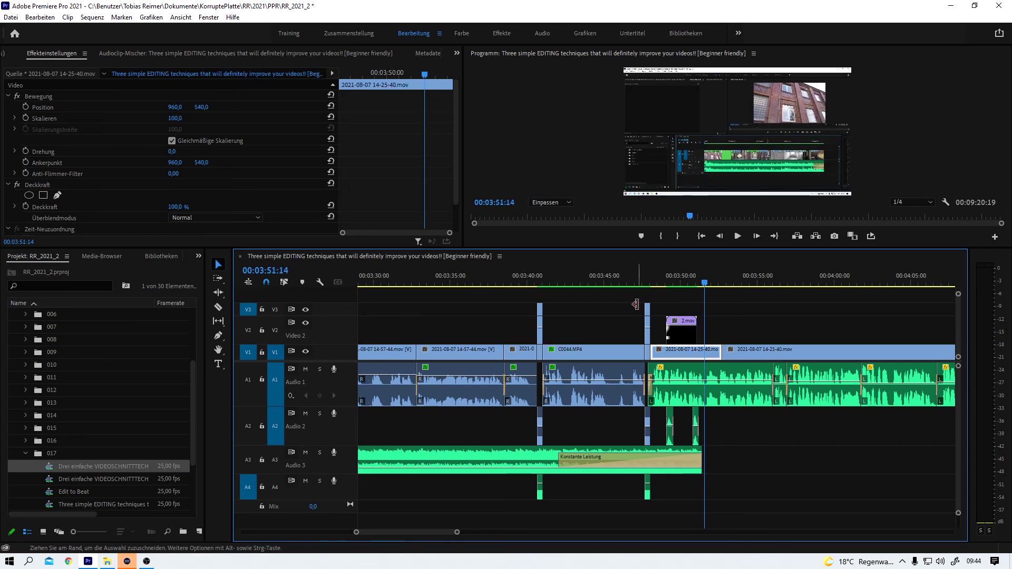